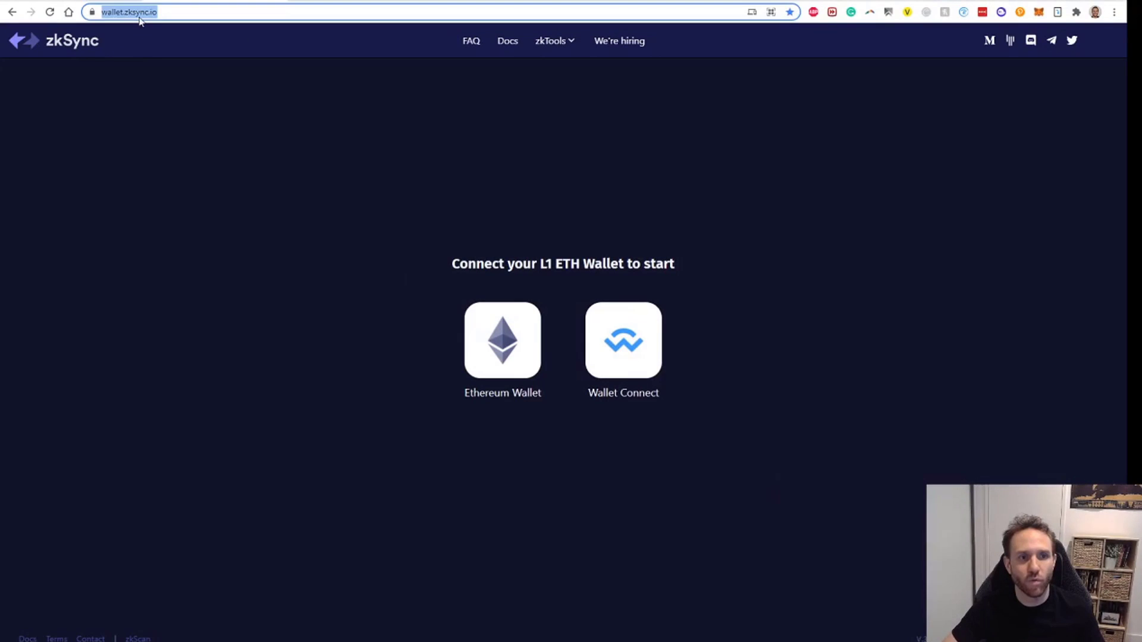
- Connect MetaMask to zkSync Wallet, look at Add Funds, and return to the 0.023 ETH balance page
left_click(158, 83)
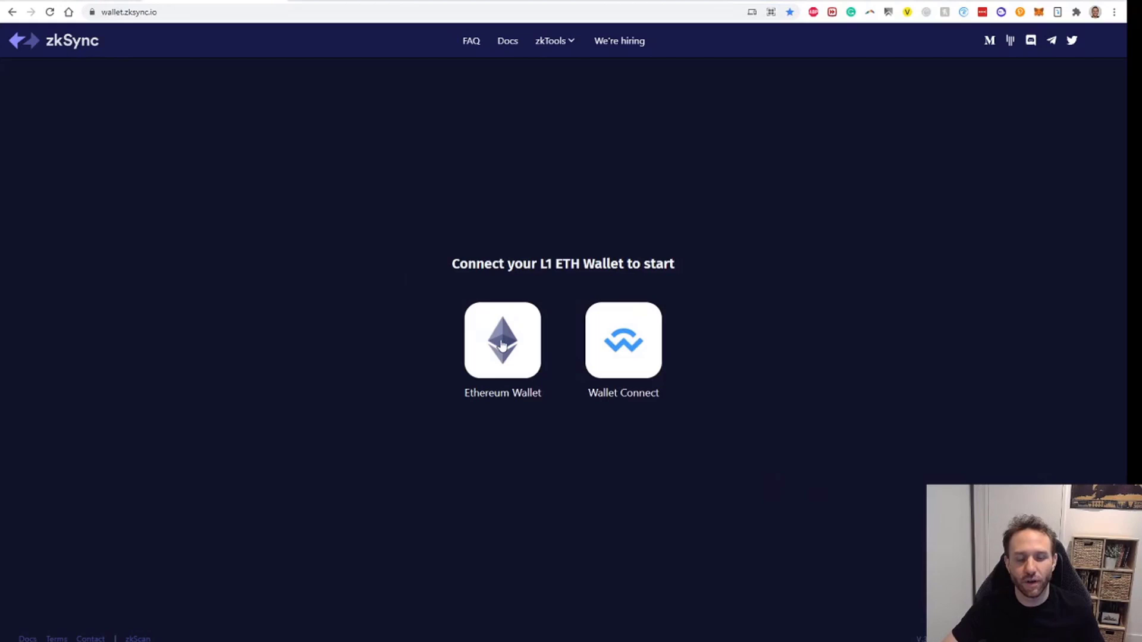
left_click(503, 345)
left_click(471, 301)
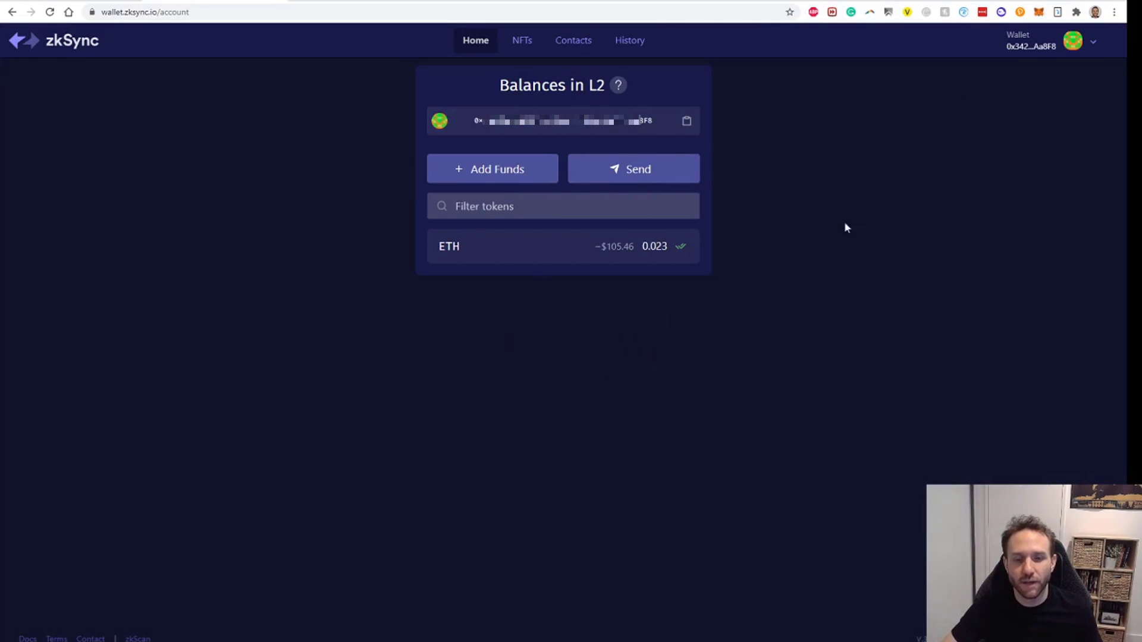
left_click(494, 171)
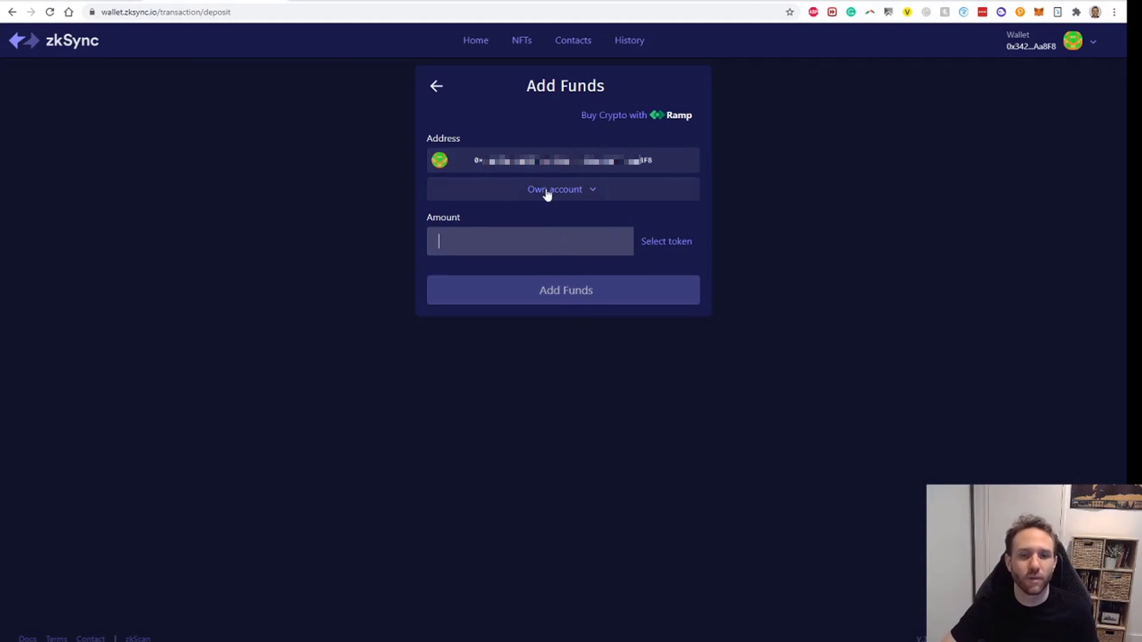
left_click(436, 87)
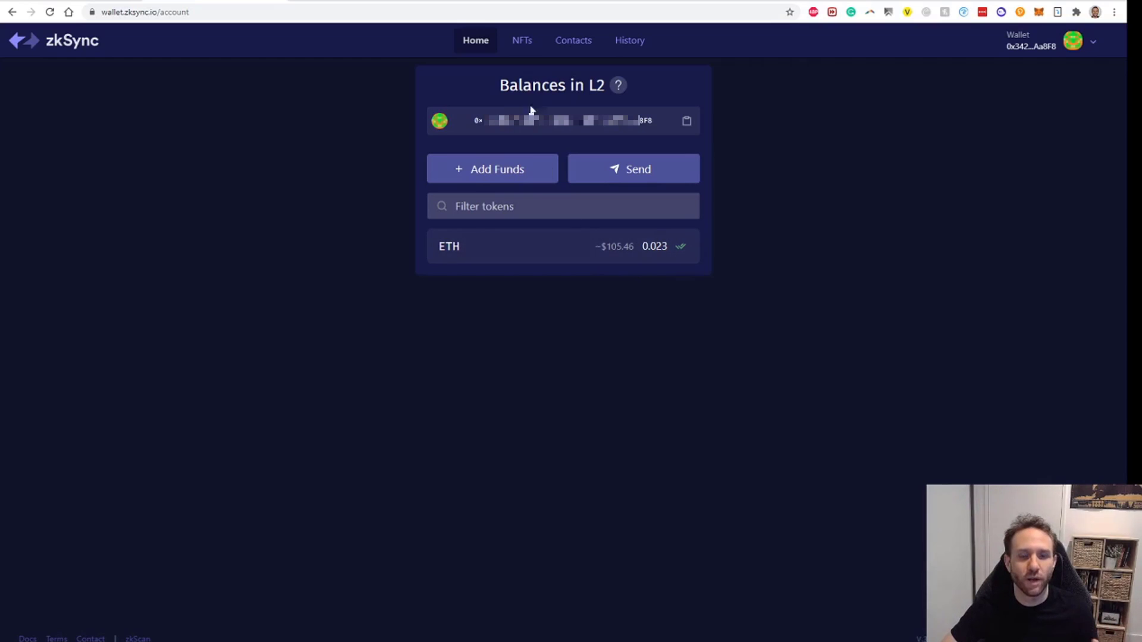
left_click(519, 43)
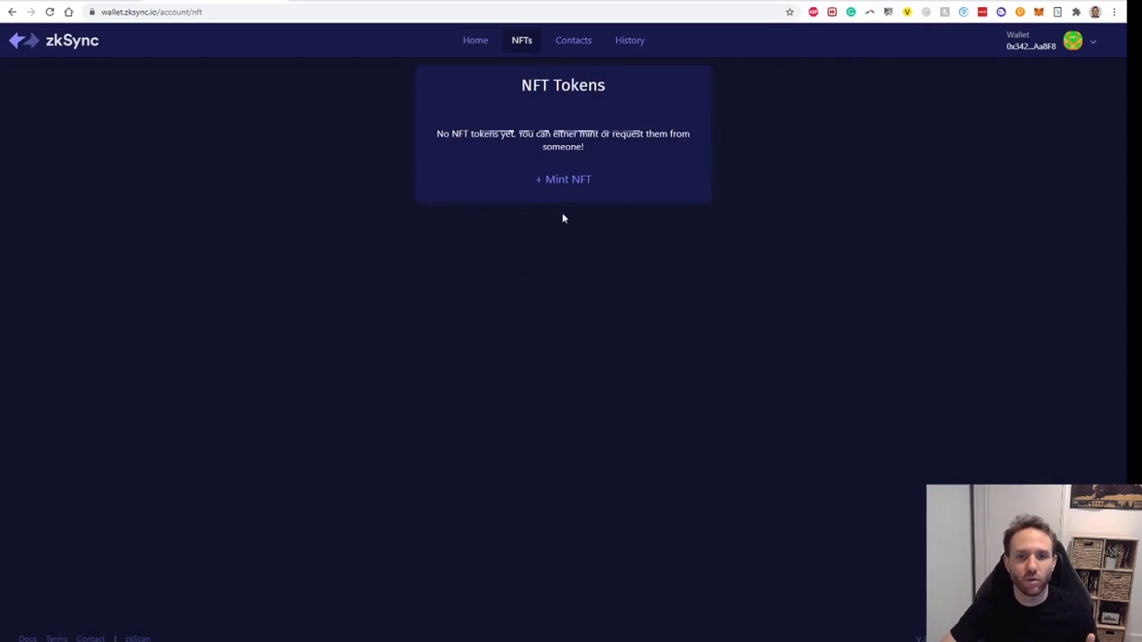
left_click(575, 186)
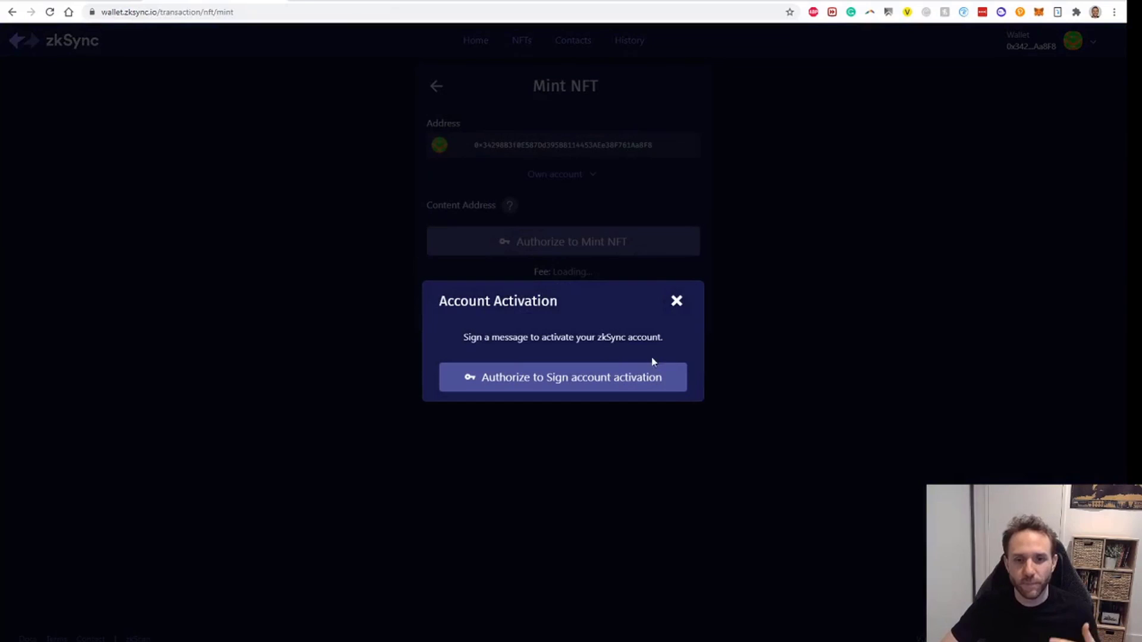
left_click(676, 301)
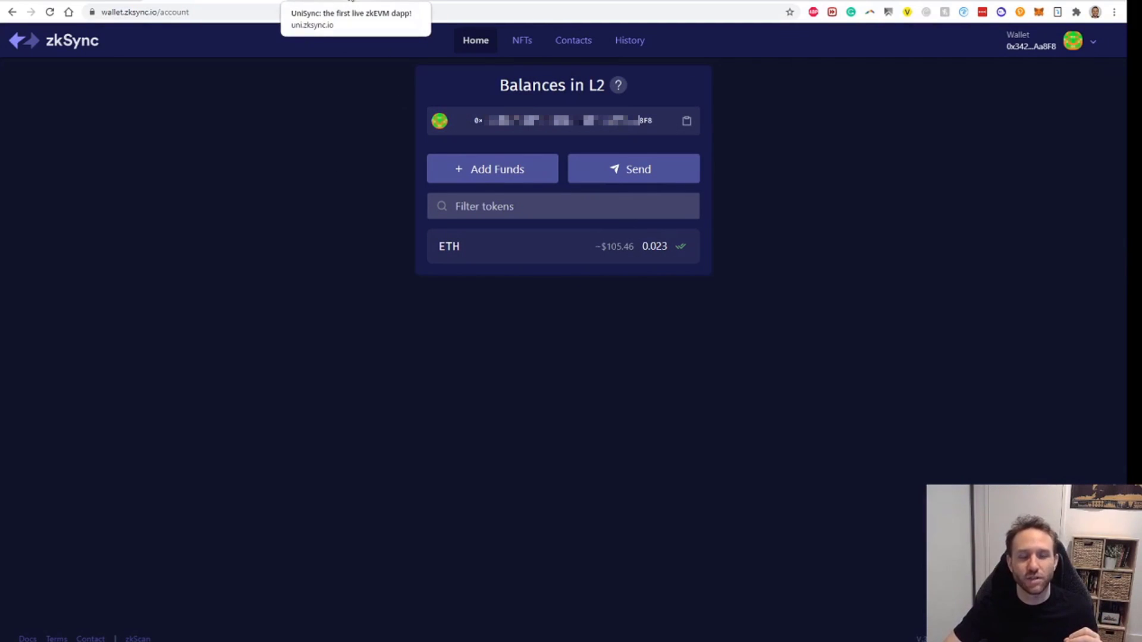
- On UniSync, switch MetaMask to the zkSync 2.0 testnet and request faucet tokens through the pre-filled tweet
left_click(351, 1)
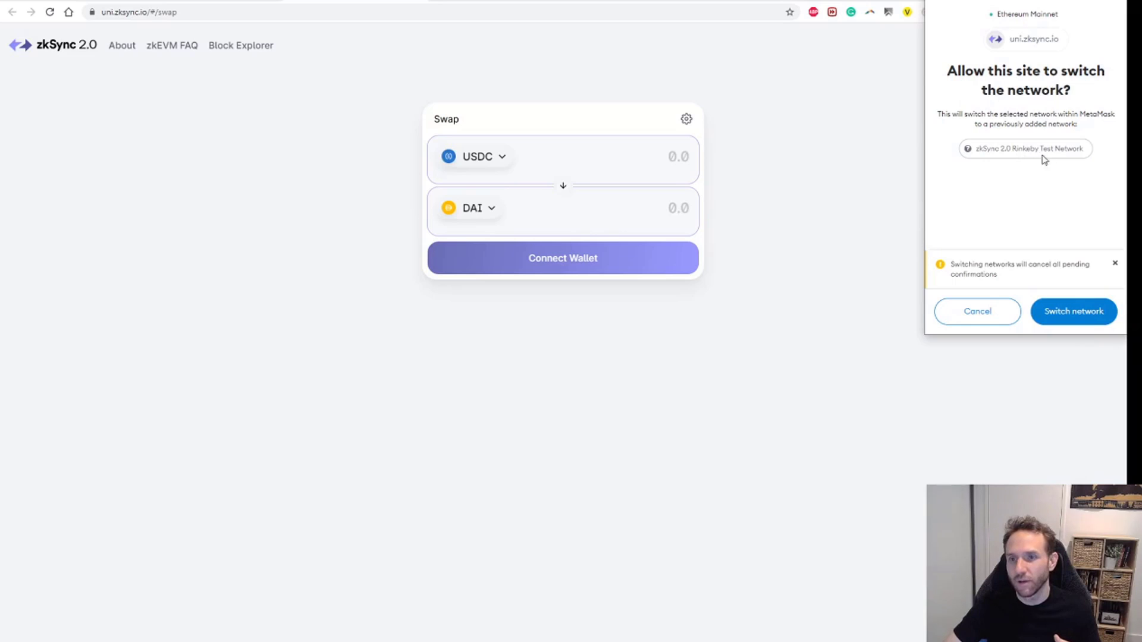
left_click(1090, 313)
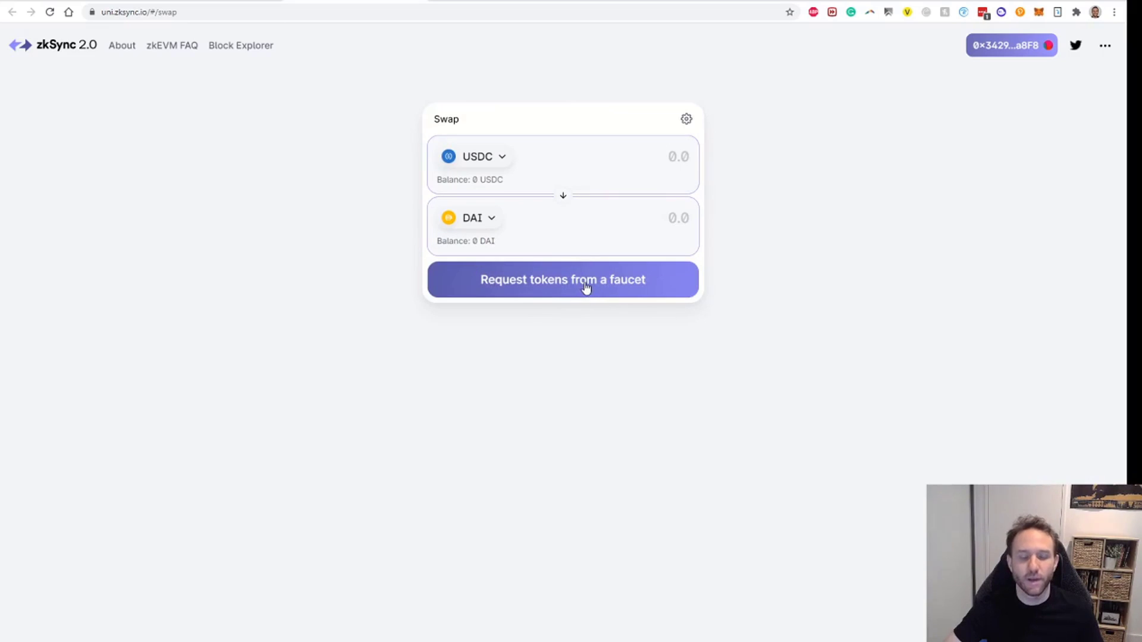
left_click(585, 287)
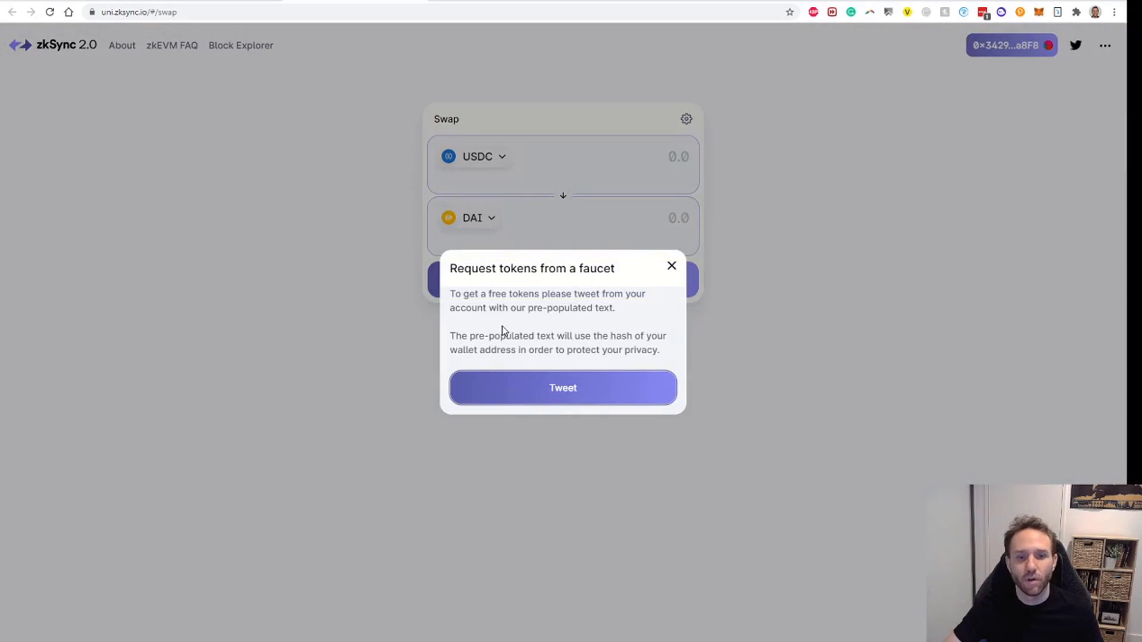
left_click(570, 395)
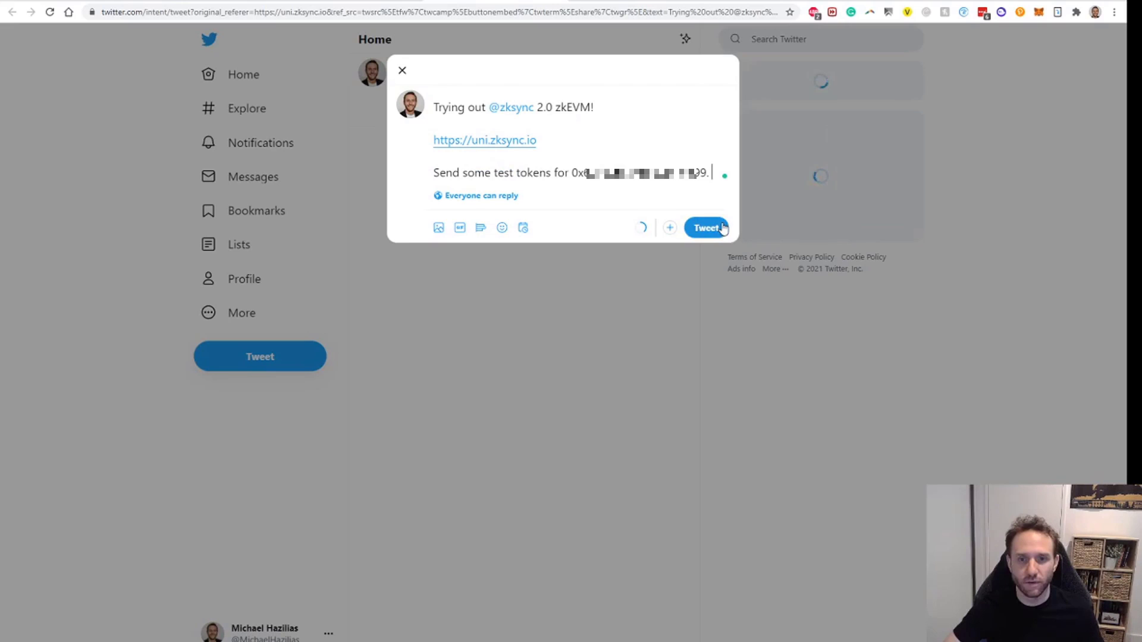
left_click(708, 230)
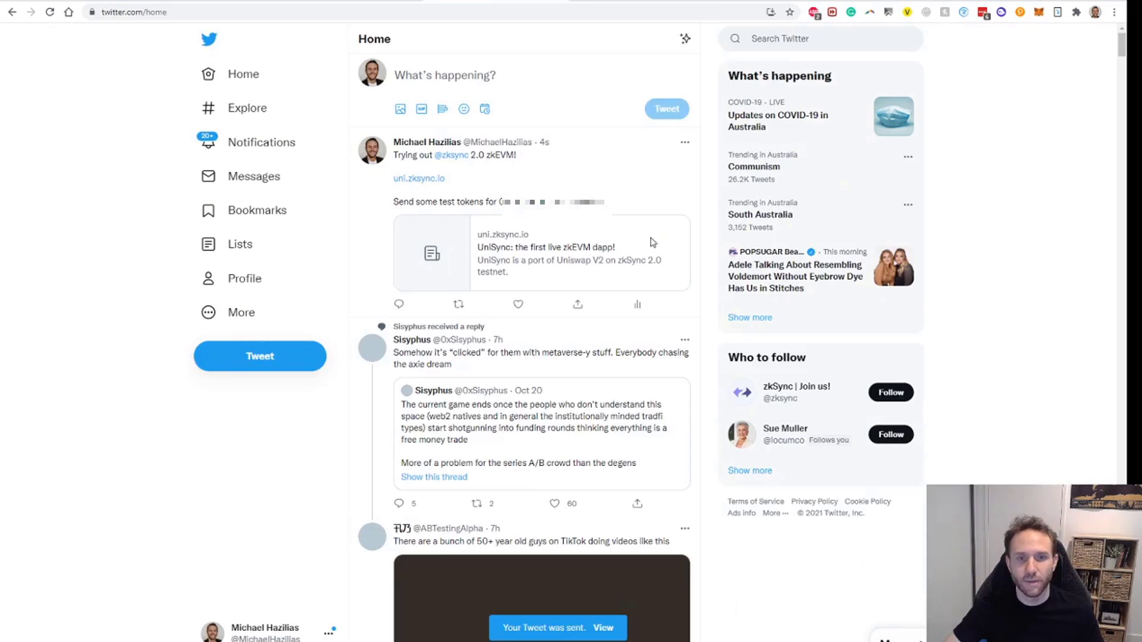
left_click(685, 144)
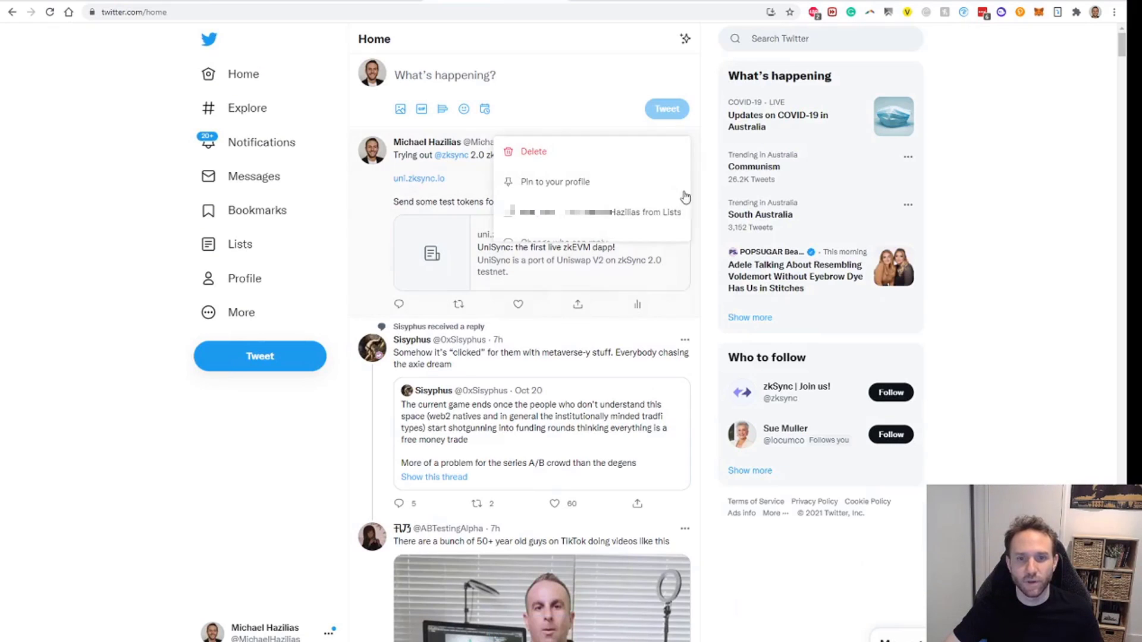
left_click(616, 156)
left_click(612, 363)
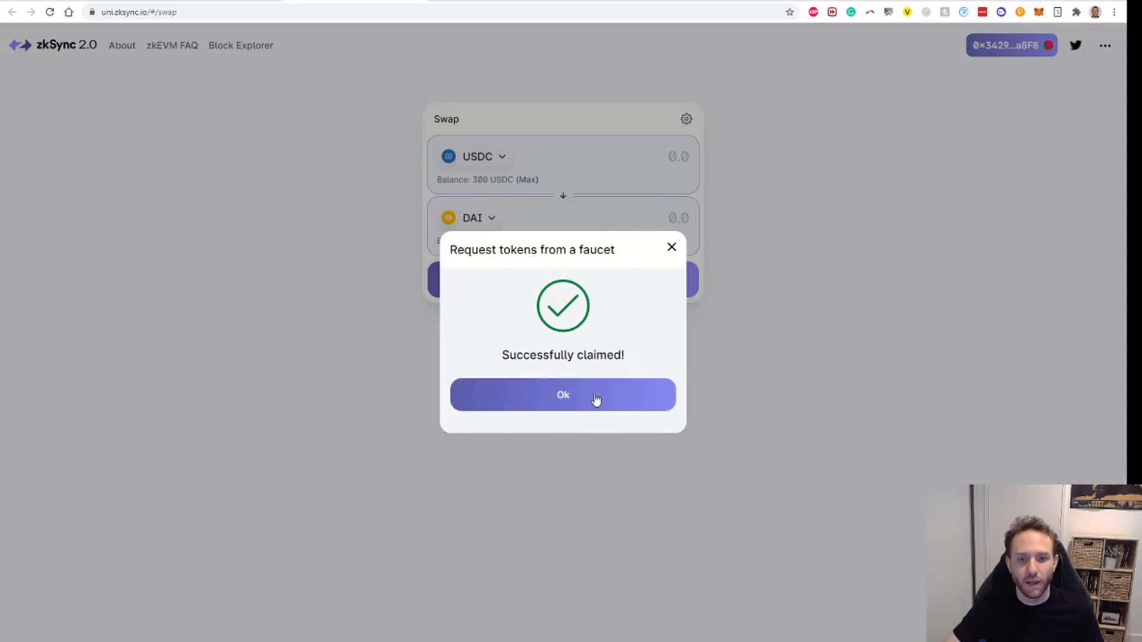
- Dismiss the faucet message, set the Max USDC balance to swap, and sign the Uniswap USDC approval
left_click(595, 399)
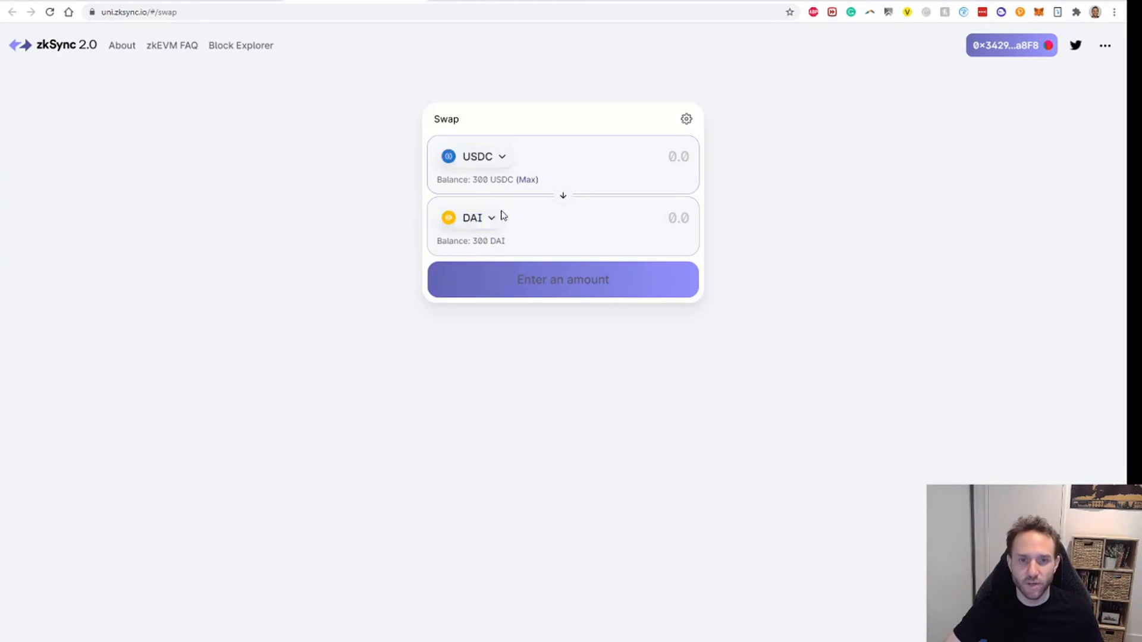
left_click(527, 184)
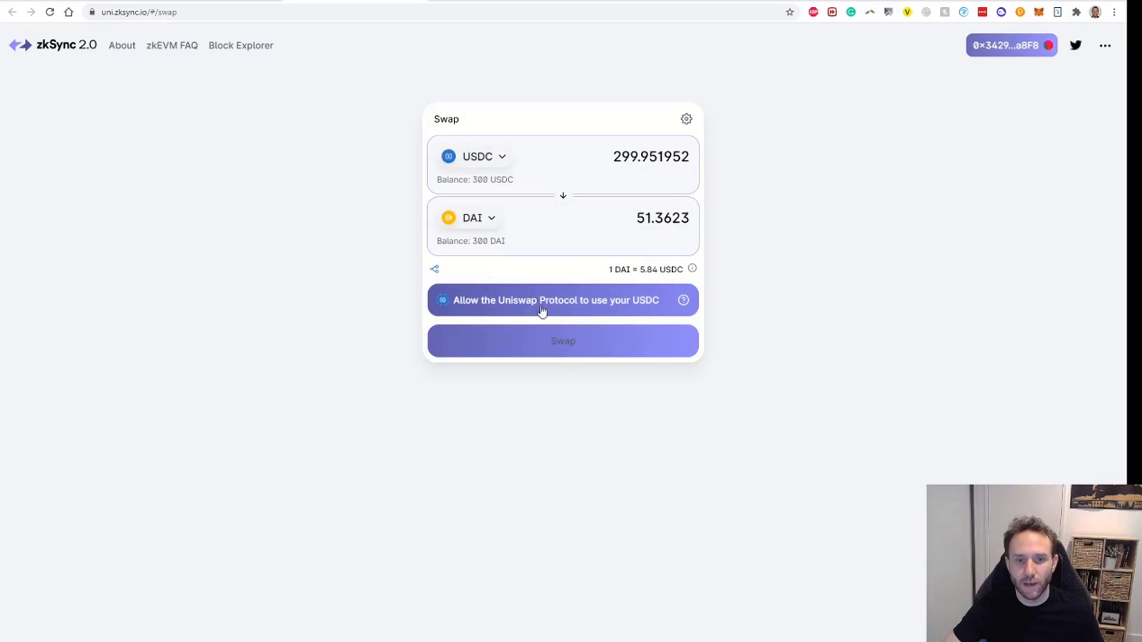
left_click(568, 306)
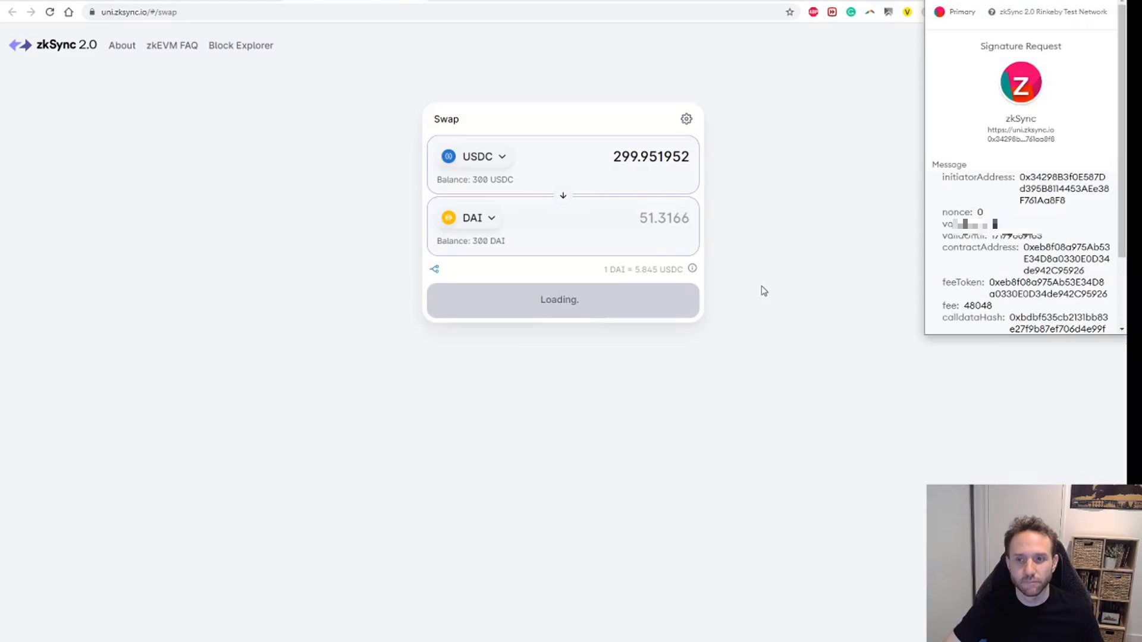
scroll(1022, 268, "down", 5)
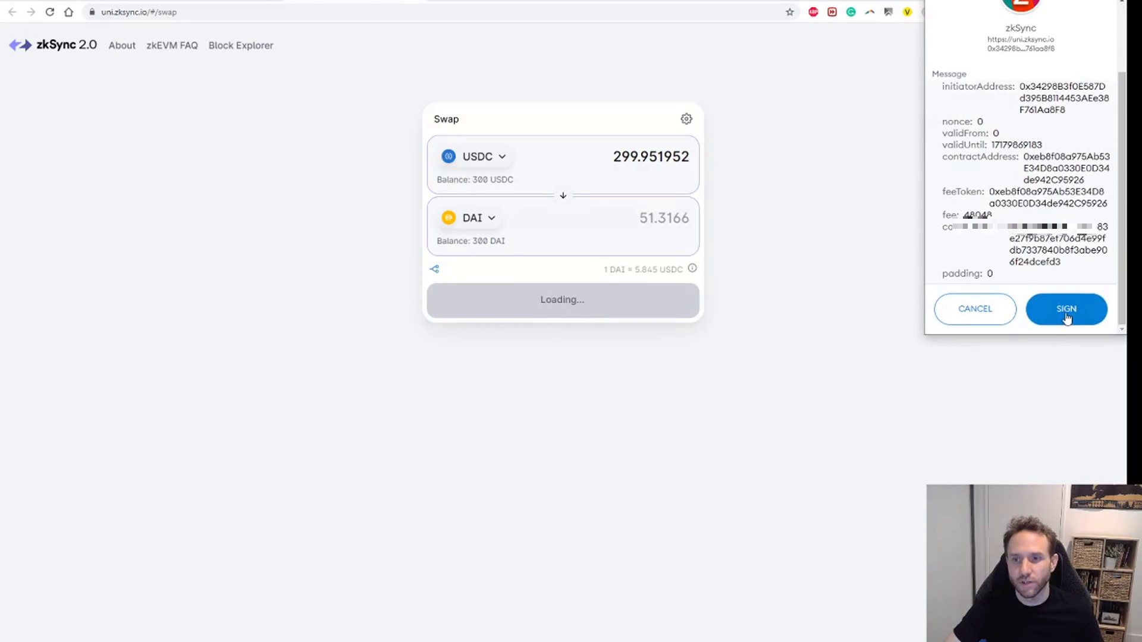
left_click(1064, 317)
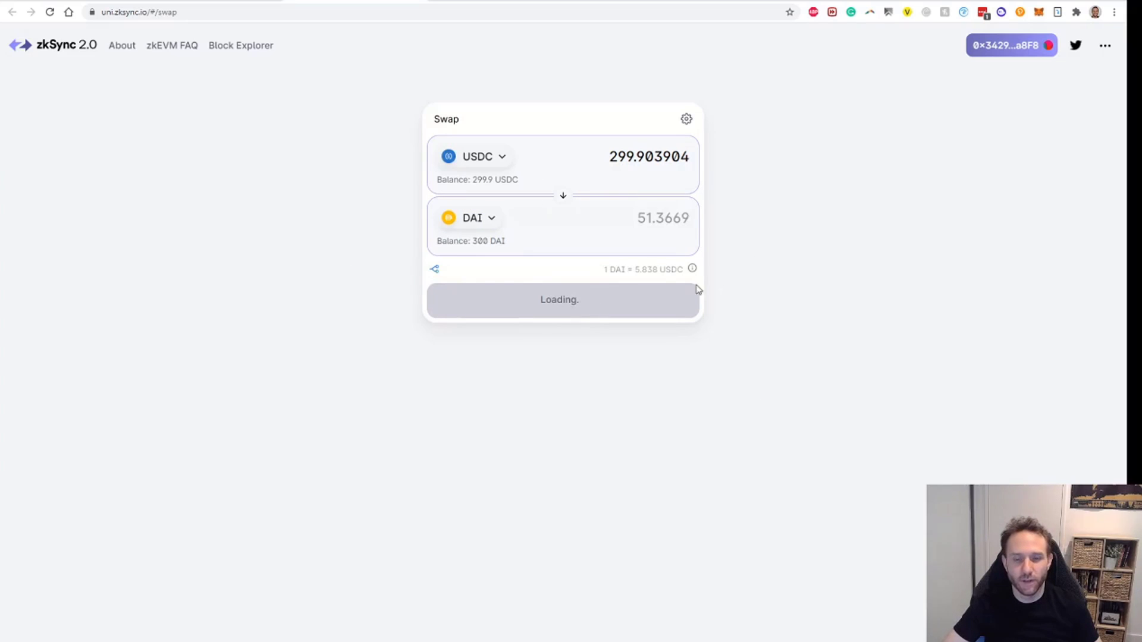
- Confirm and sign the USDC-to-DAI swap, leaving 351.3 DAI, then move to the ZigZag tab
left_click(586, 346)
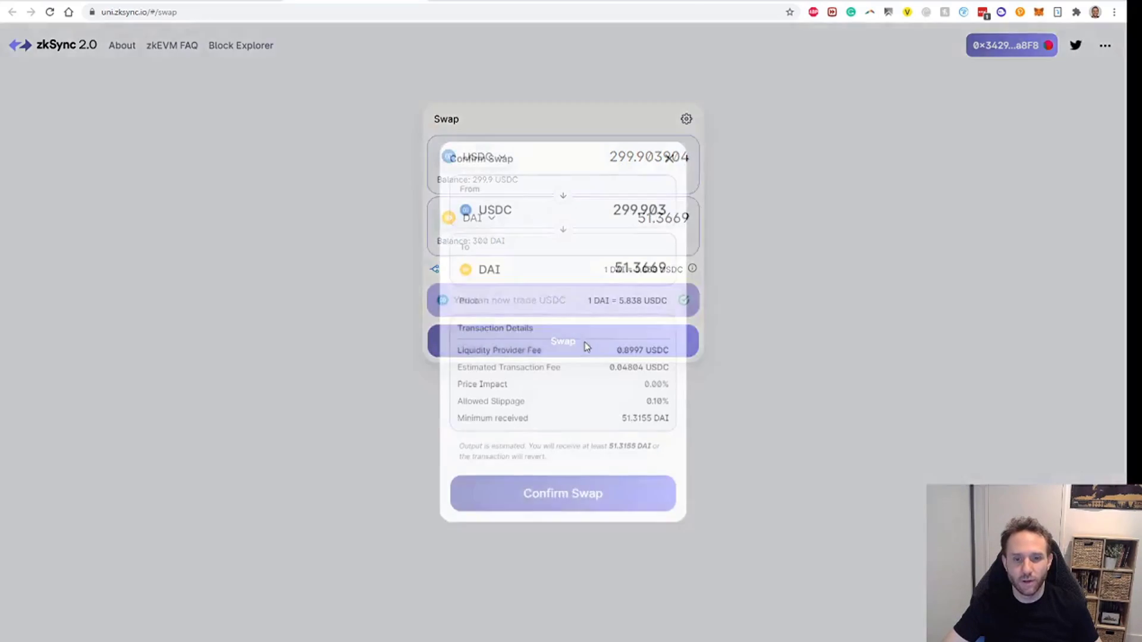
left_click(585, 493)
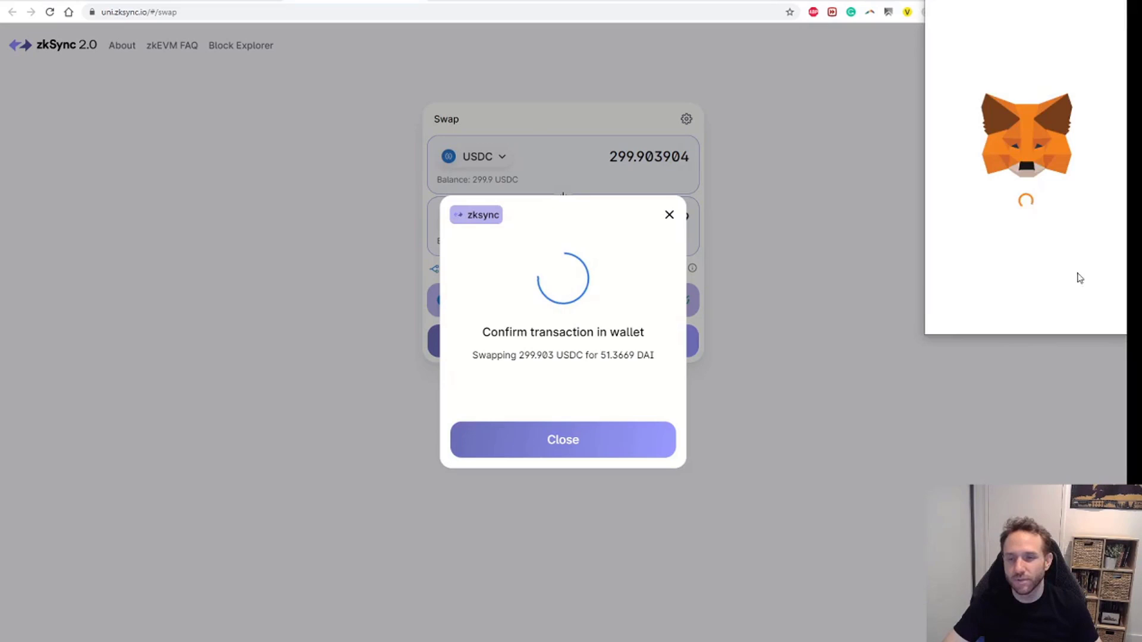
scroll(1047, 268, "down", 5)
left_click(1046, 310)
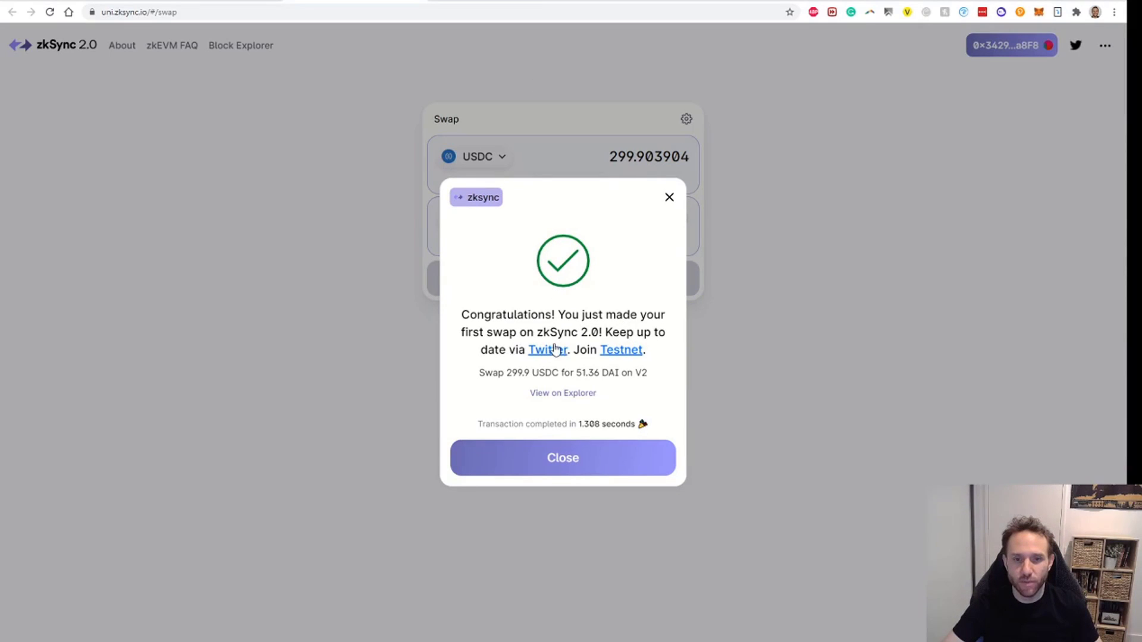
left_click(557, 458)
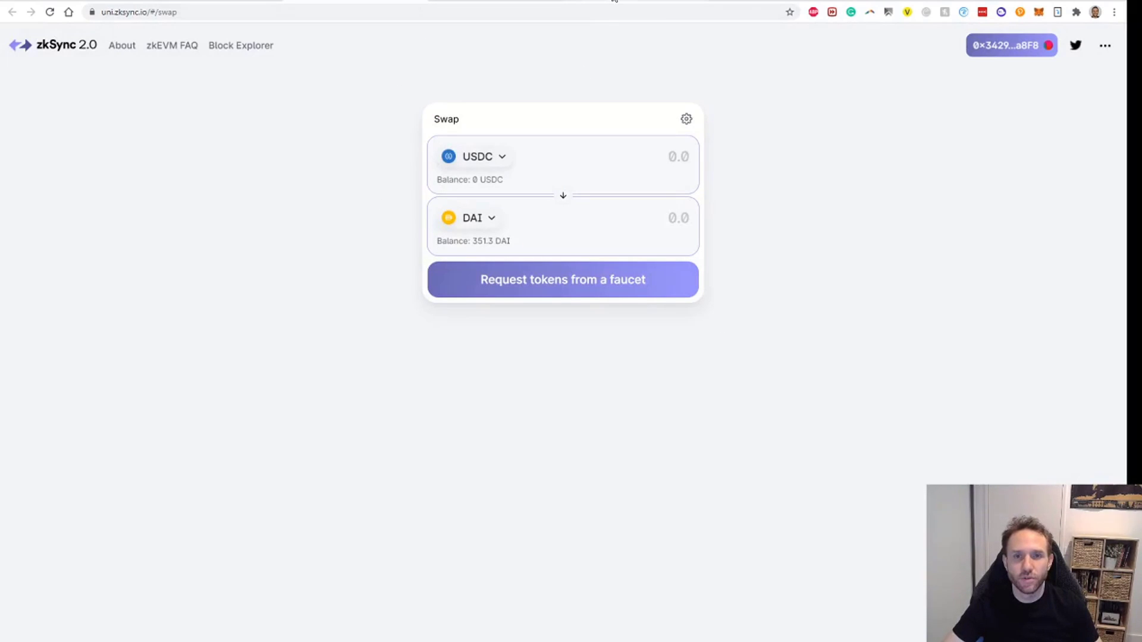
left_click(614, 1)
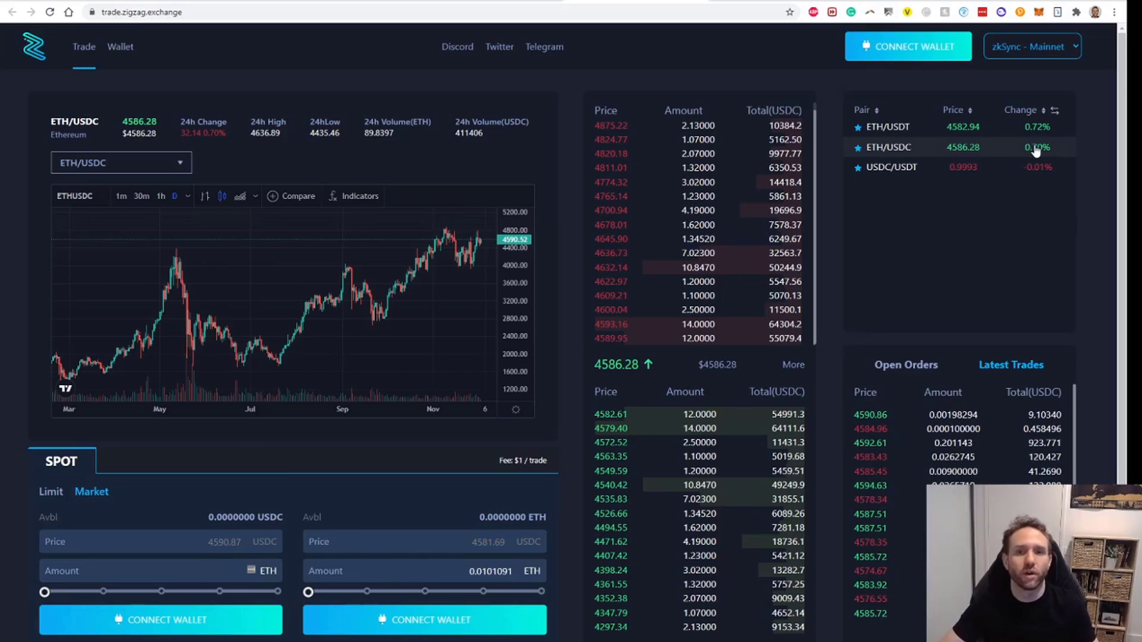
- Connect MetaMask to ZigZag on zkSync Mainnet, signing account access and the public key registration
left_click(952, 53)
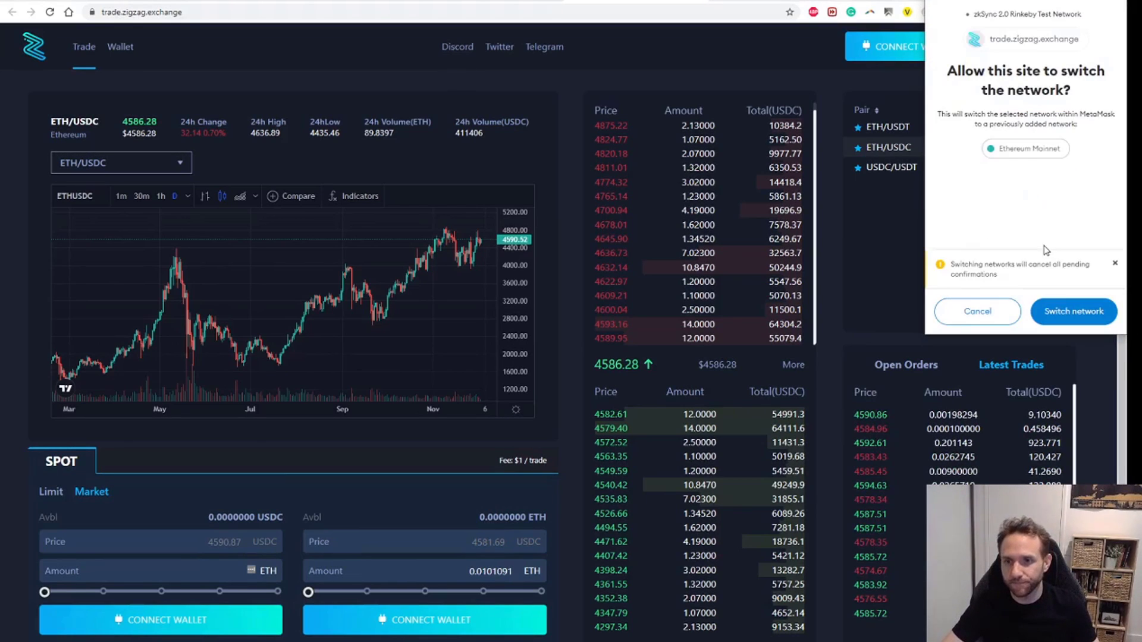
left_click(1071, 320)
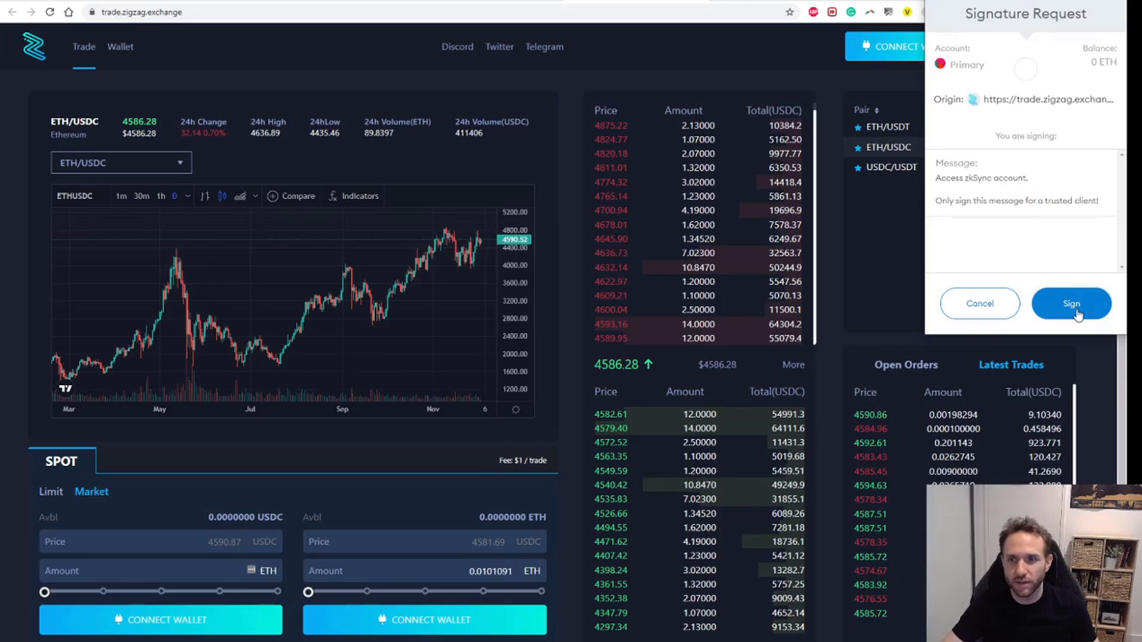
left_click(1071, 304)
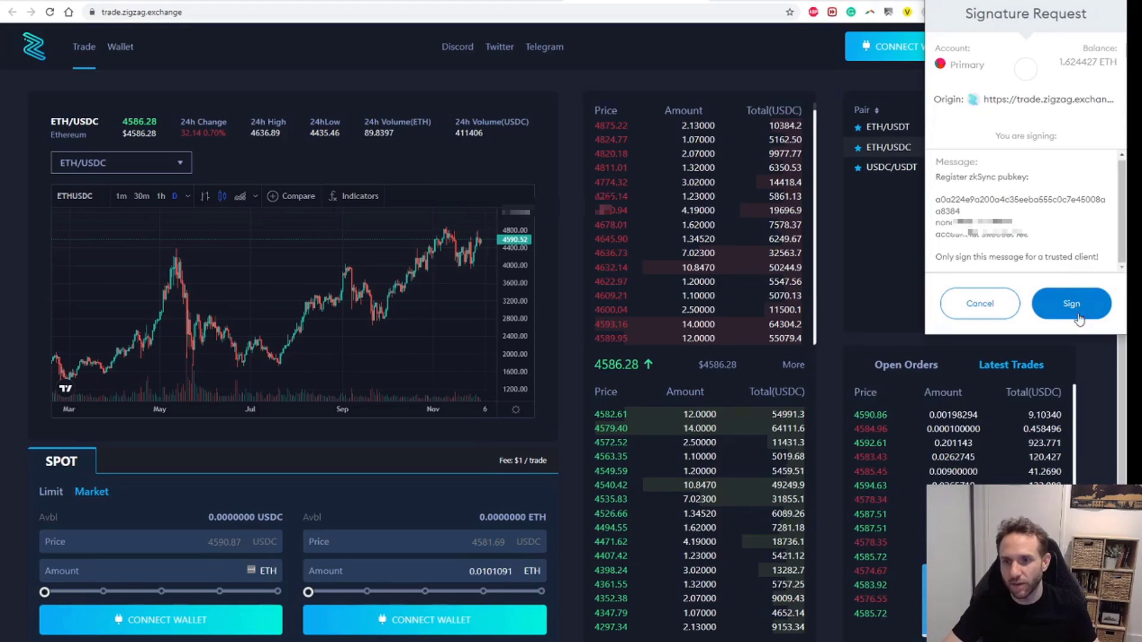
left_click(1077, 306)
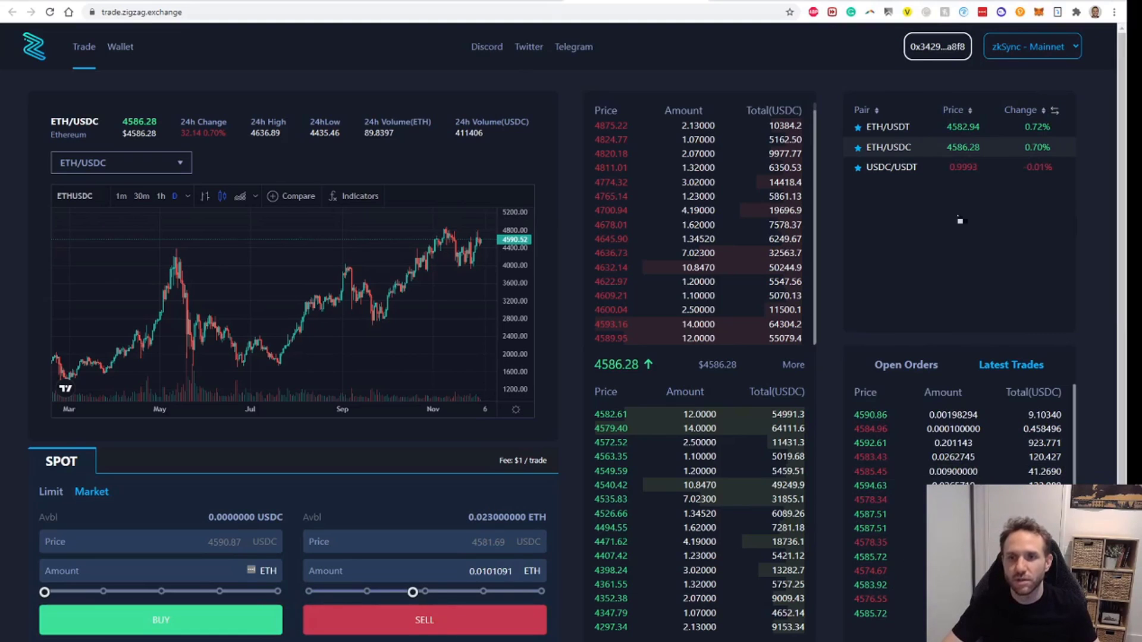
left_click(1038, 12)
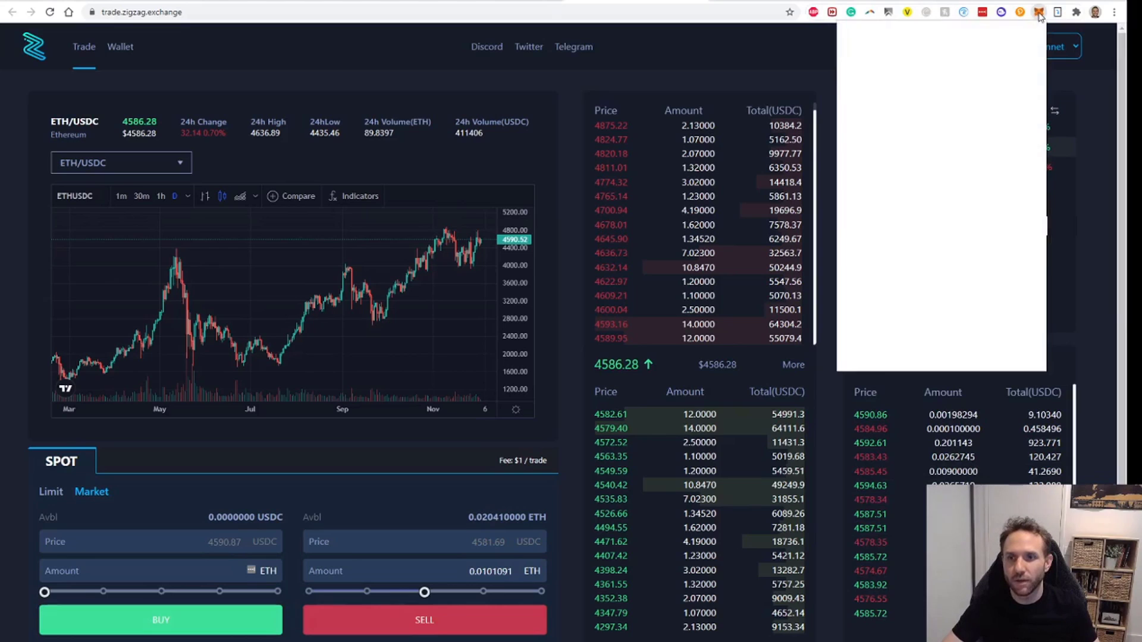
left_click(826, 58)
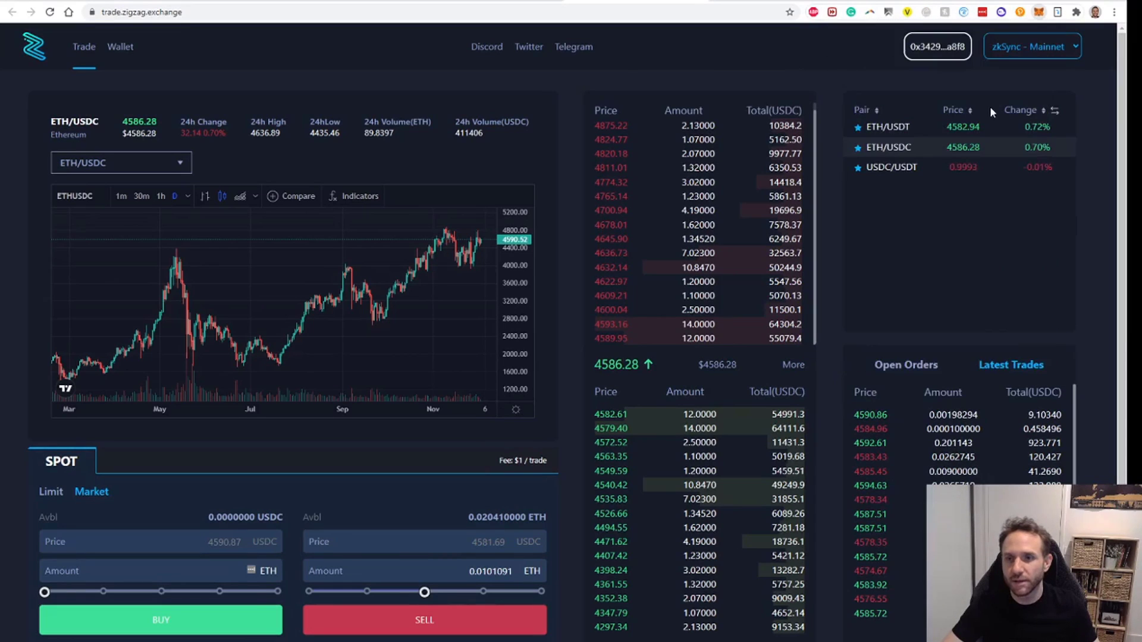
left_click(1069, 51)
left_click(1004, 68)
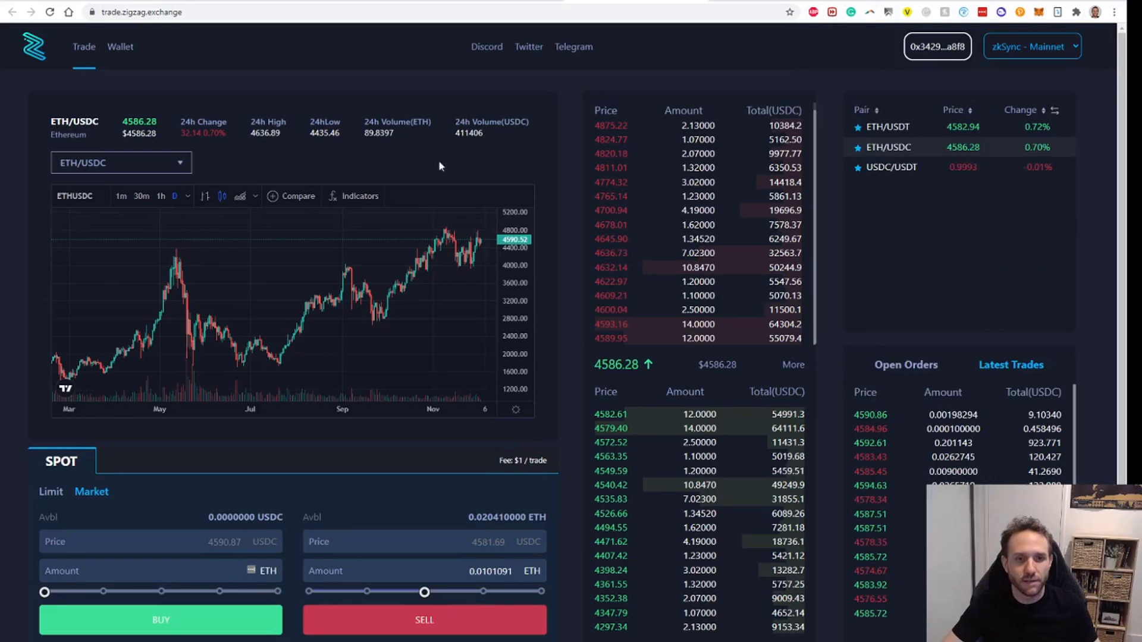
scroll(416, 442, "down", 2)
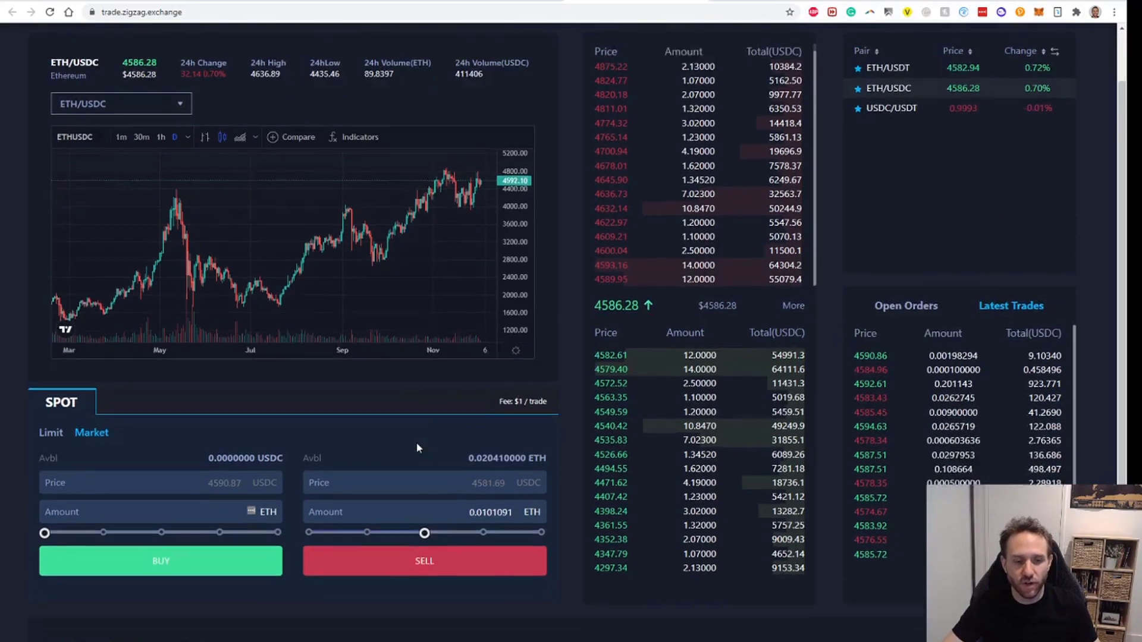
scroll(418, 443, "up", 2)
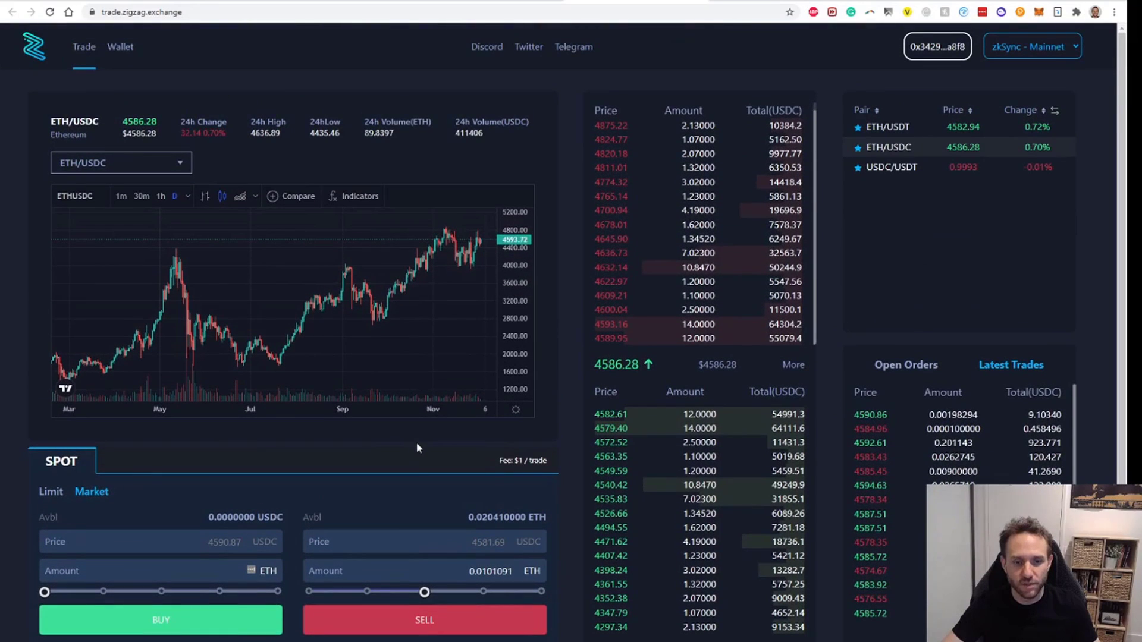
left_click_drag(424, 592, 422, 592)
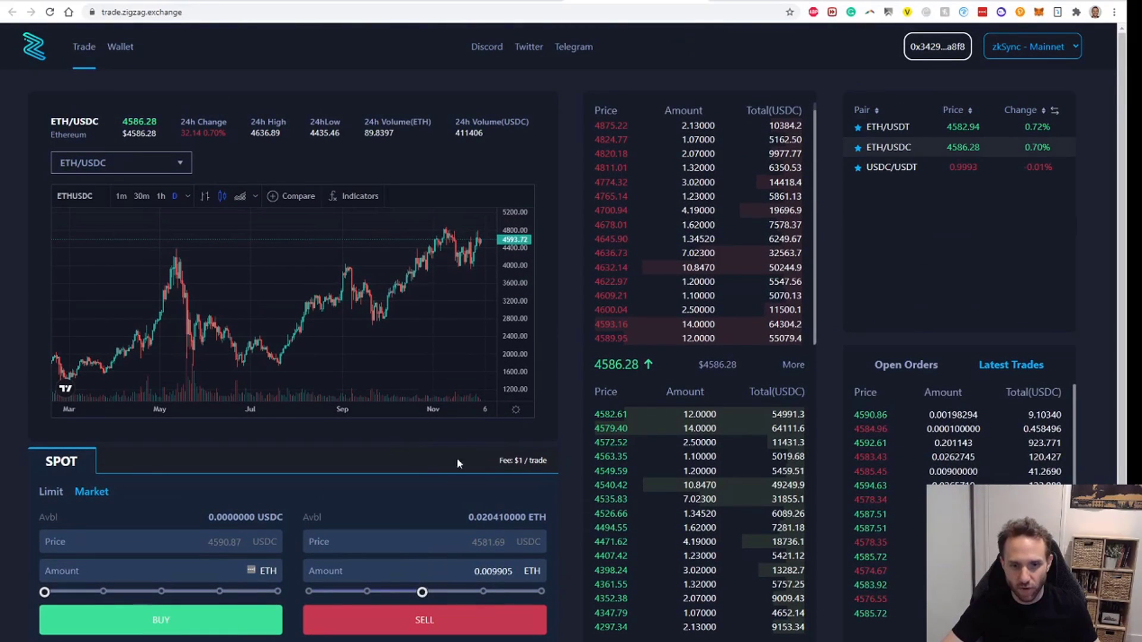
scroll(443, 452, "down", 1)
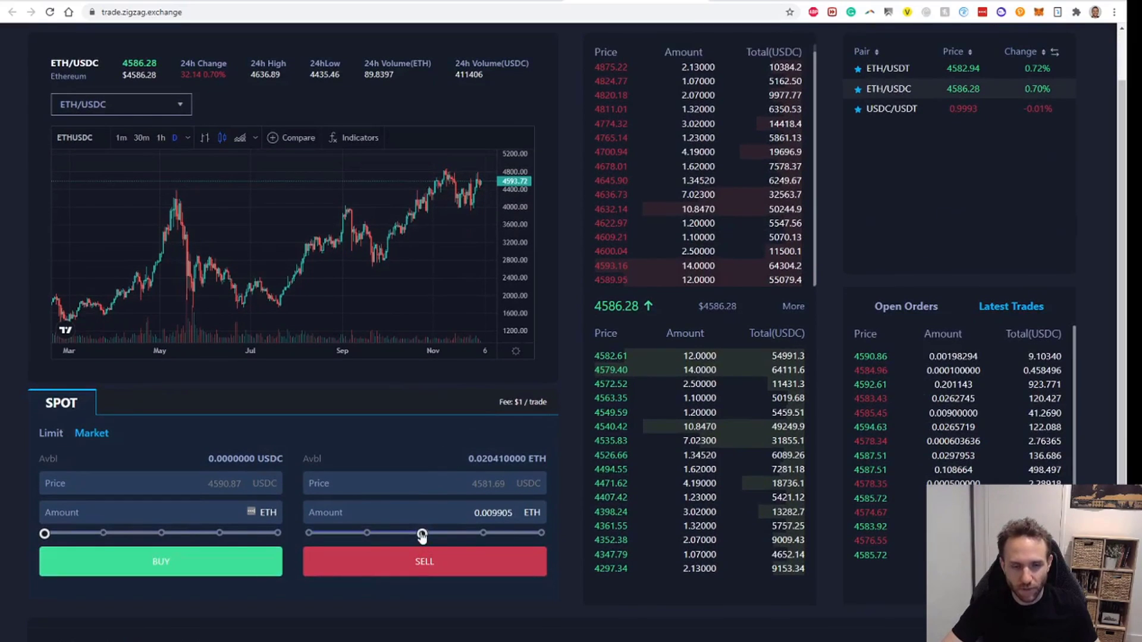
mouse_move(421, 534)
left_mouse_down()
mouse_move(298, 542)
mouse_move(427, 544)
left_mouse_up()
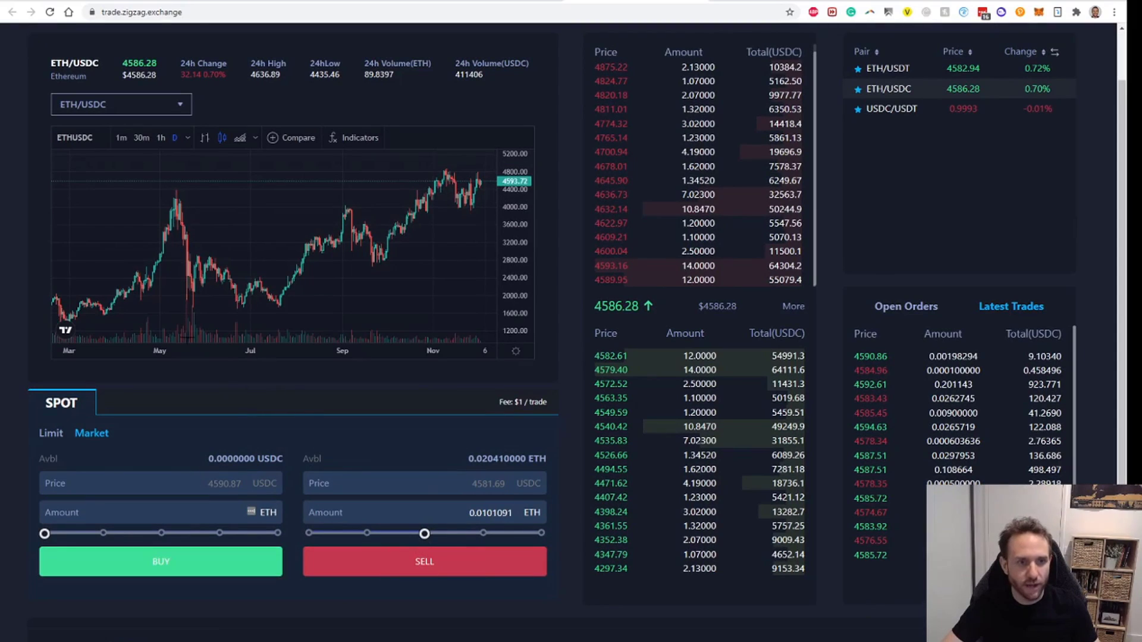
- Keep the ETH/USDC pair and market-sell 0.0101091 ETH, signing the order in MetaMask
left_click(126, 112)
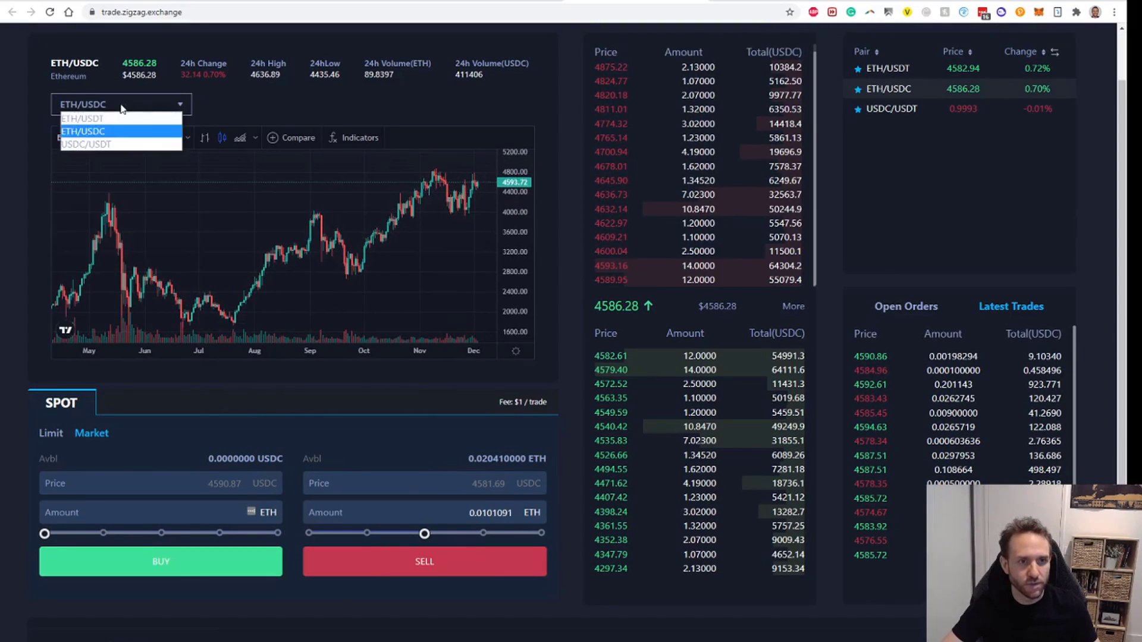
left_click(117, 139)
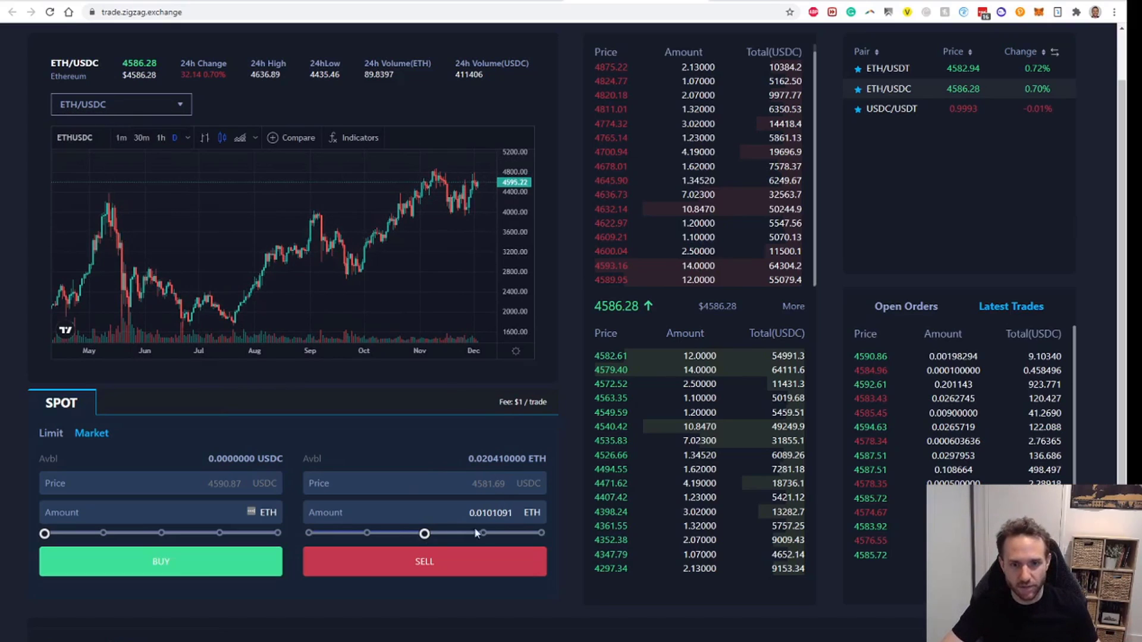
left_click_drag(425, 538, 424, 538)
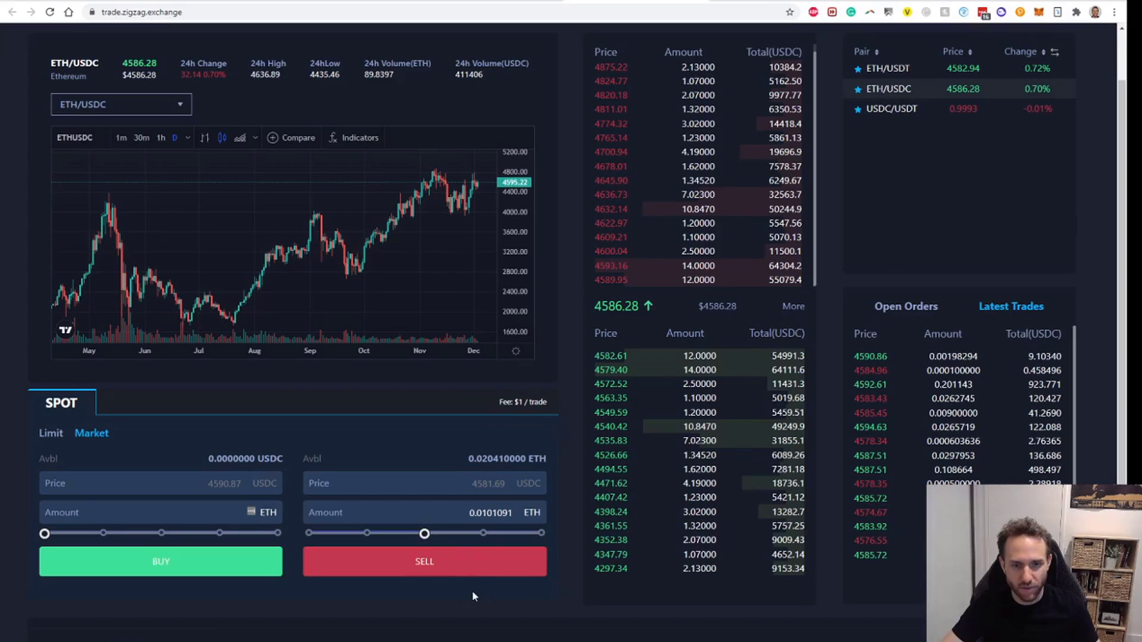
left_click(444, 559)
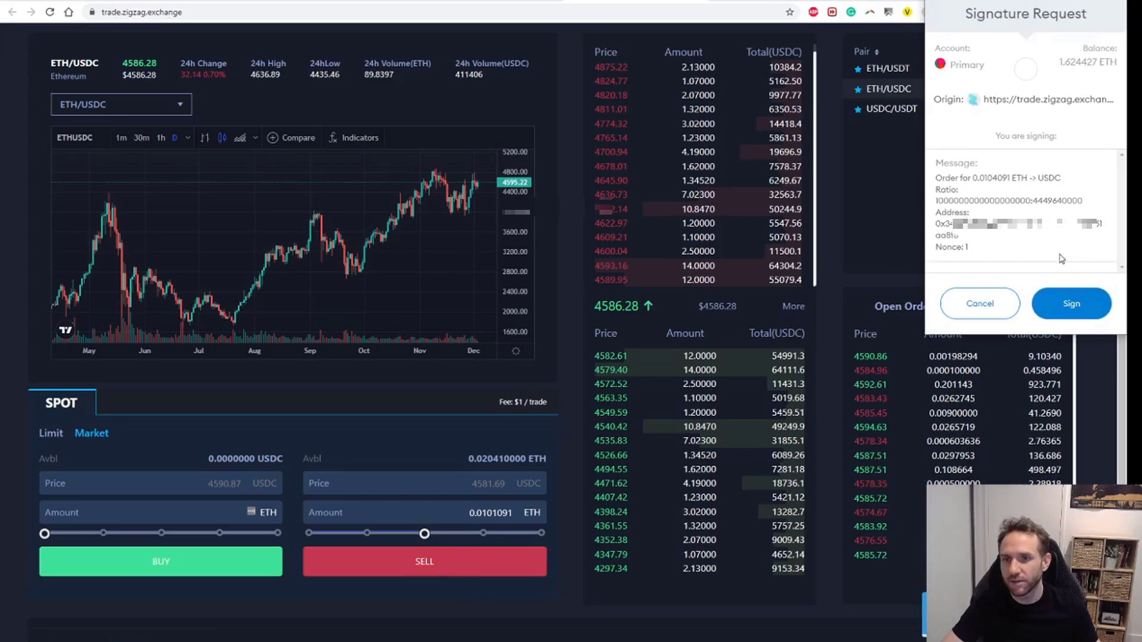
left_click(1080, 304)
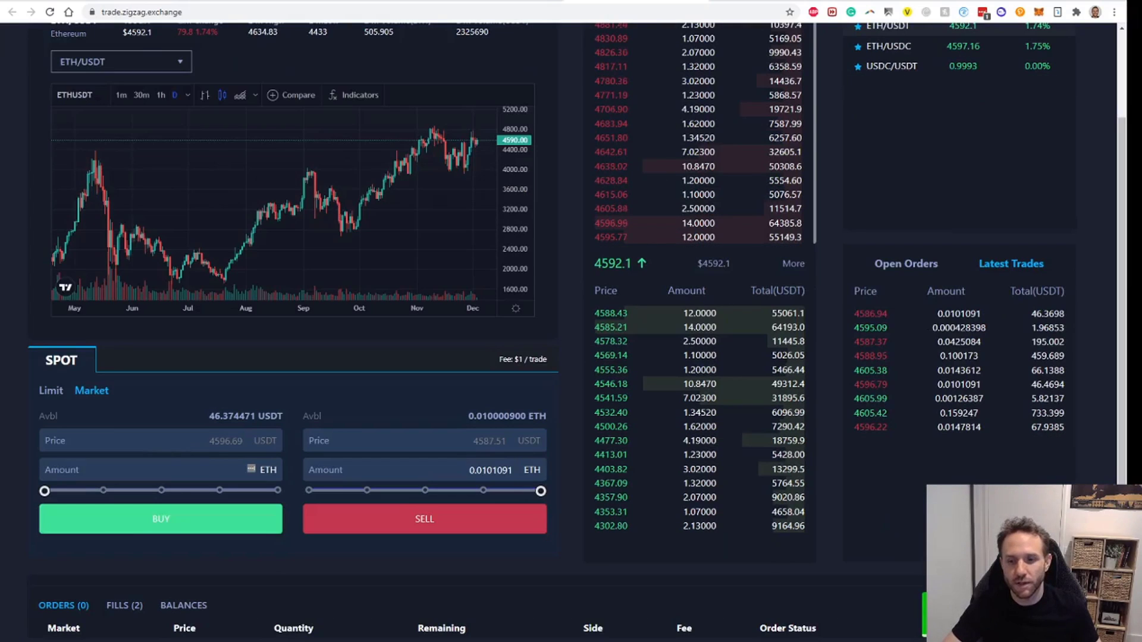
- Open the FILLS (2) tab and review the 0.0101091 ETH sell filled at 4586.94
left_click(126, 606)
scroll(130, 607, "down", 1)
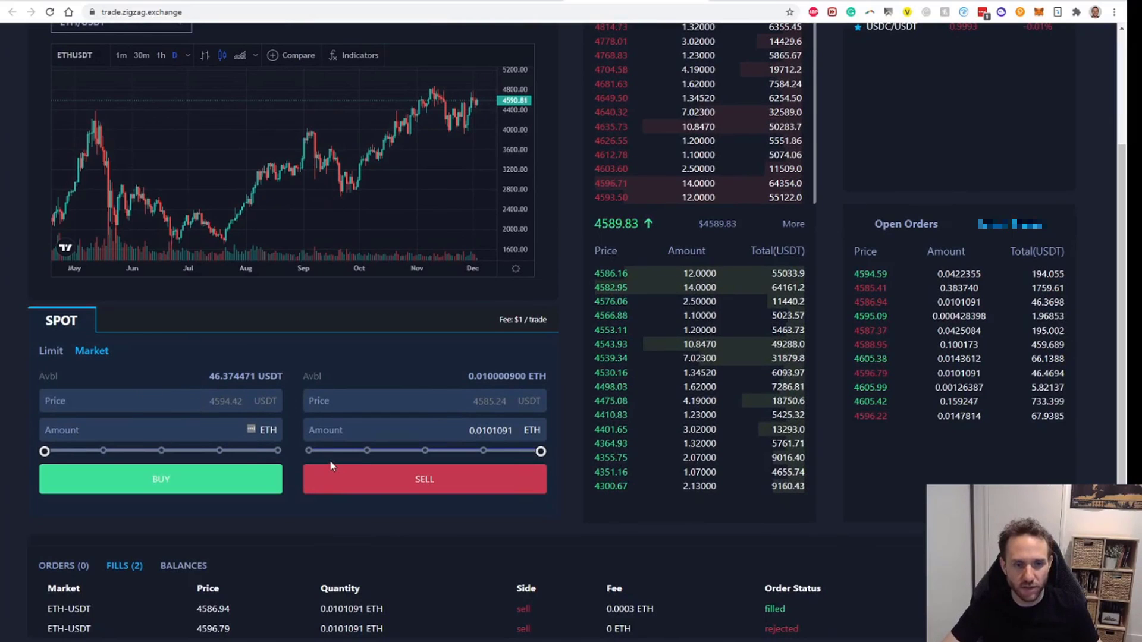
scroll(331, 462, "up", 3)
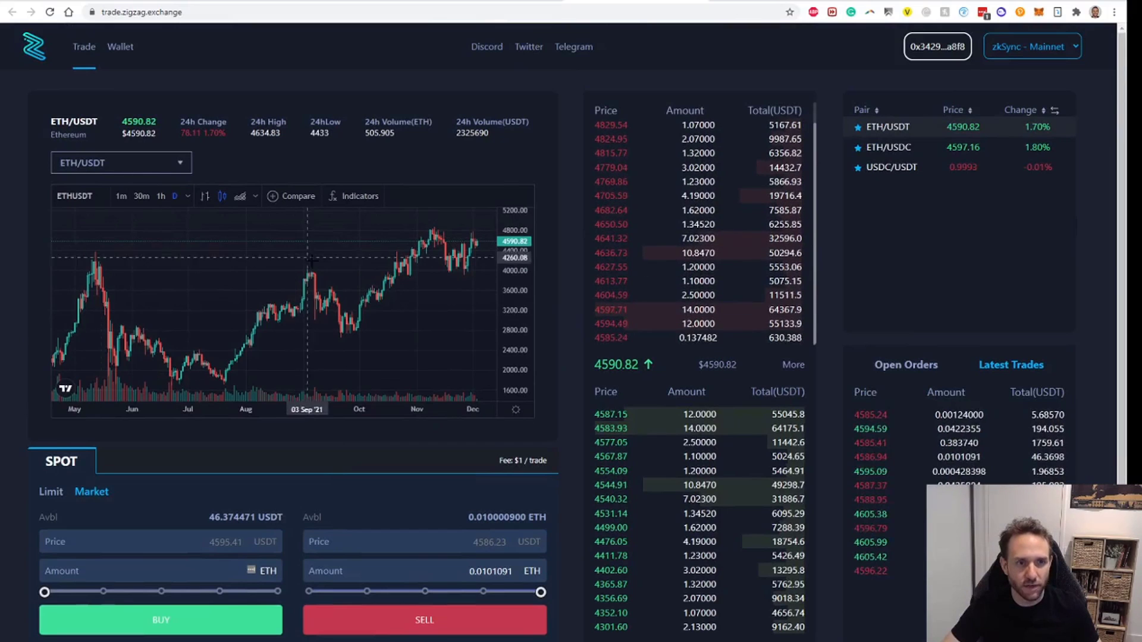
scroll(356, 326, "down", 3)
scroll(343, 513, "down", 2)
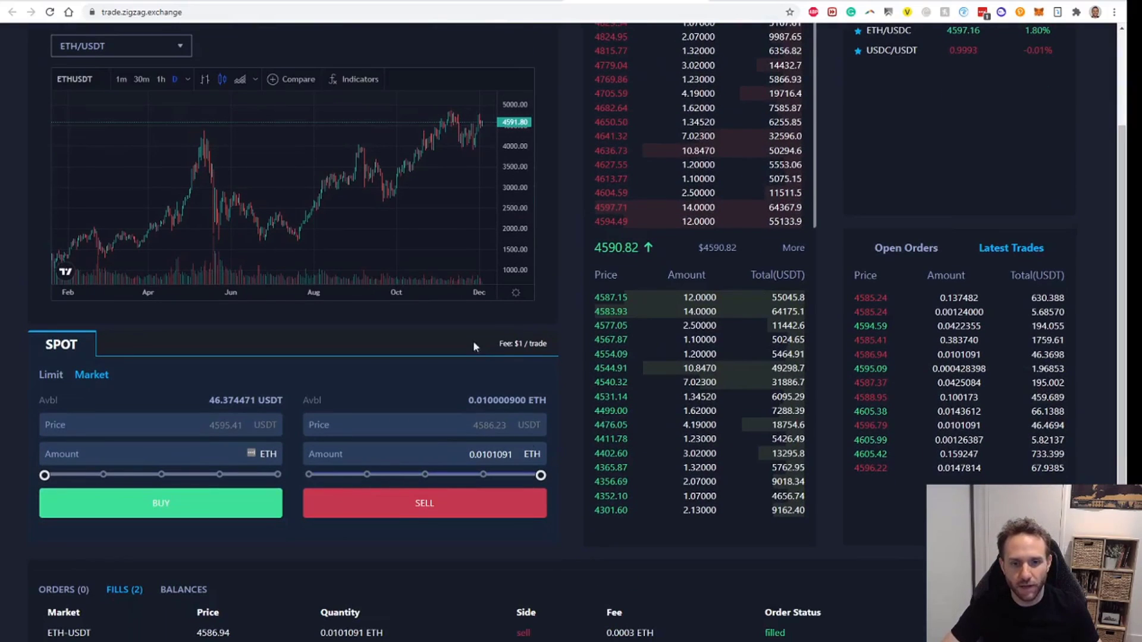
scroll(516, 410, "up", 5)
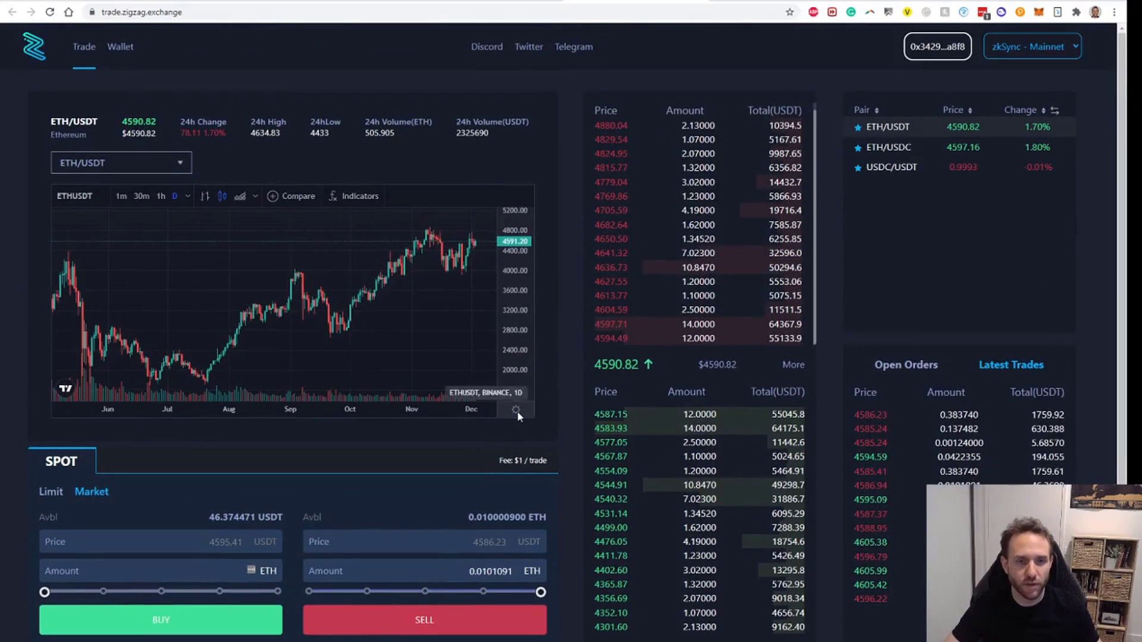